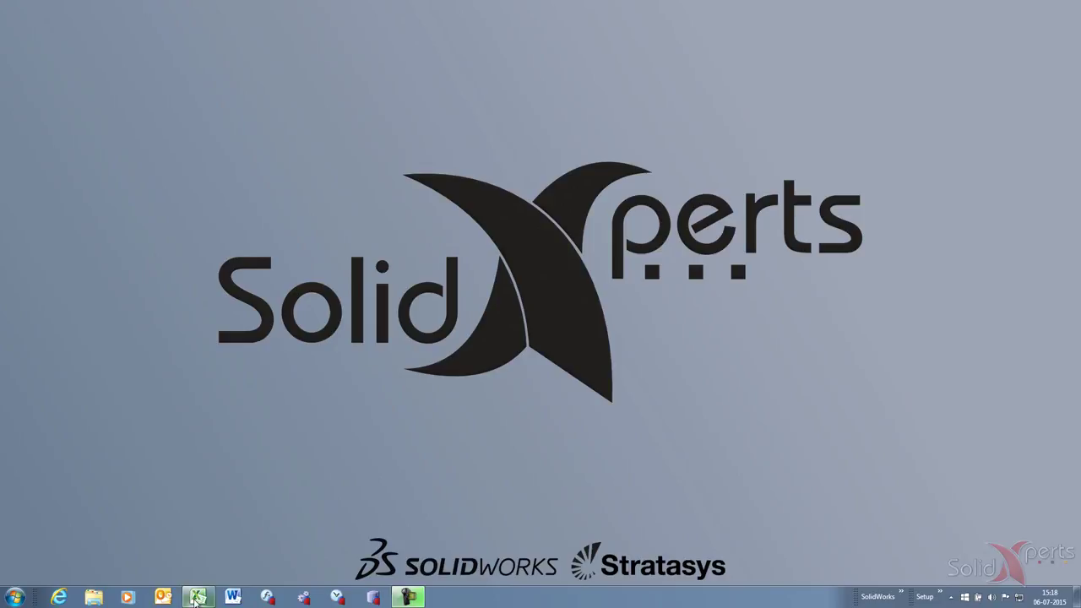
Bring the Estimation Excel - SX.xlsm workbook to the front from the taskbar
{"action": "left_click", "coordinate": [201, 597]}
{"action": "left_click", "coordinate": [301, 181]}
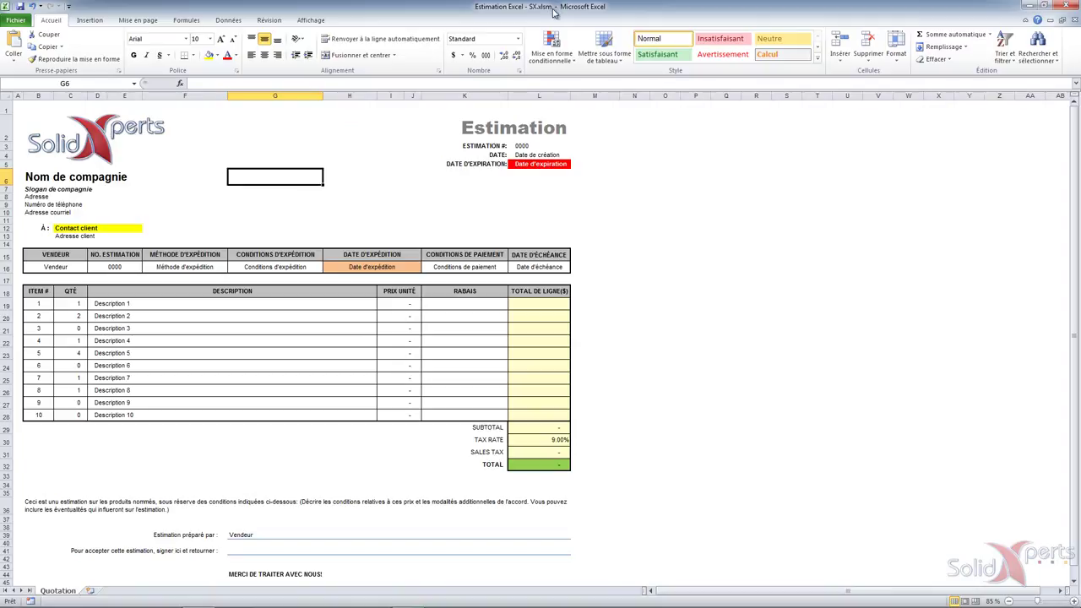
{"action": "left_click", "coordinate": [252, 195]}
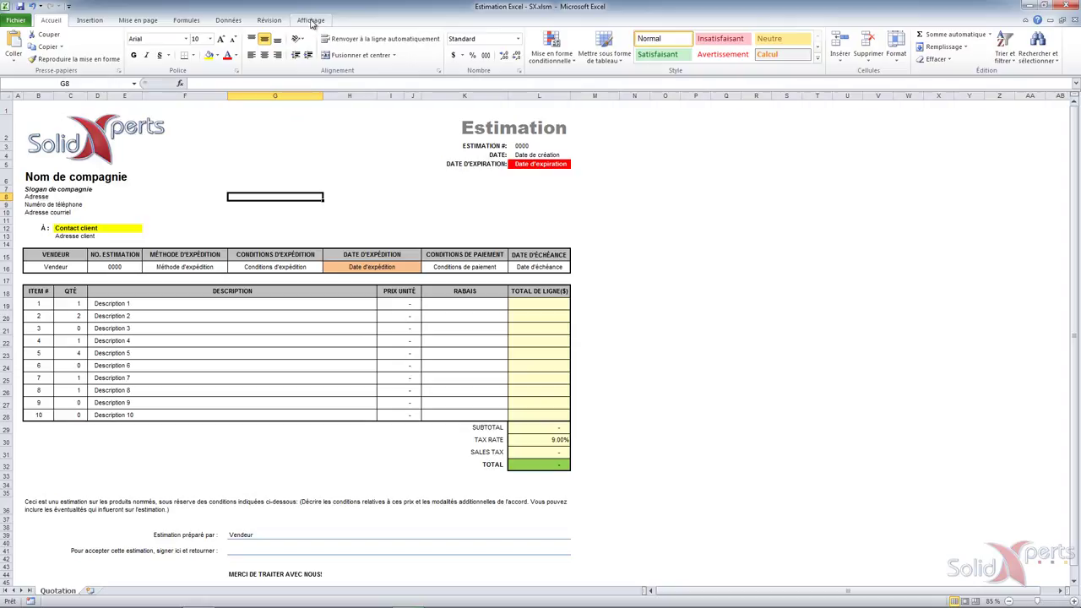
Turn on the Développeur ribbon tab through Personnaliser le Ruban, then launch Visual Basic
{"action": "right_click", "coordinate": [312, 23]}
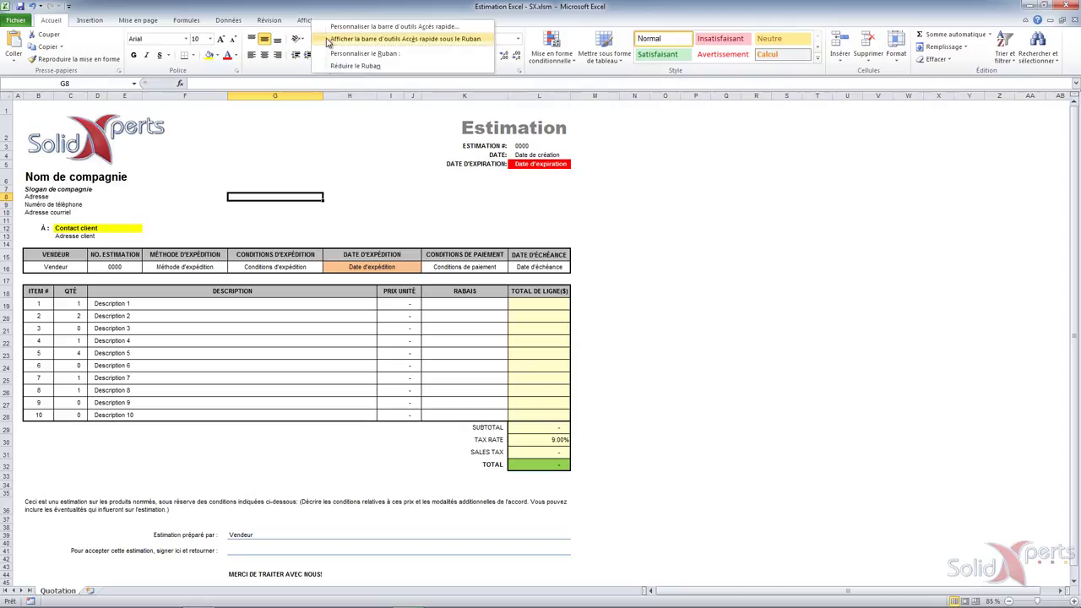
{"action": "left_click", "coordinate": [364, 53]}
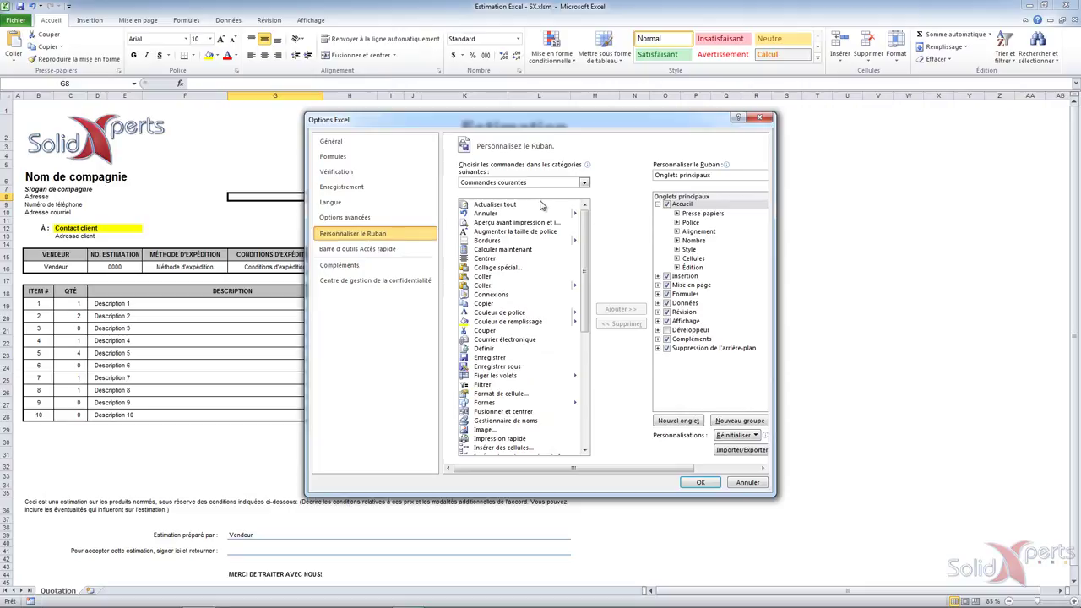
{"action": "left_click", "coordinate": [667, 331]}
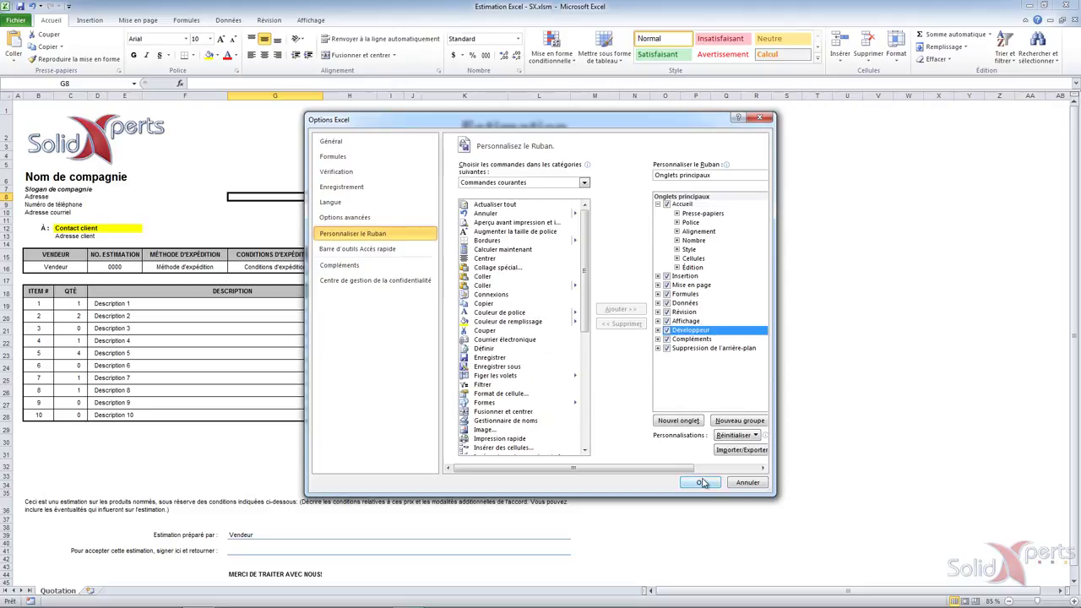
{"action": "left_click", "coordinate": [700, 483]}
{"action": "left_click", "coordinate": [359, 19]}
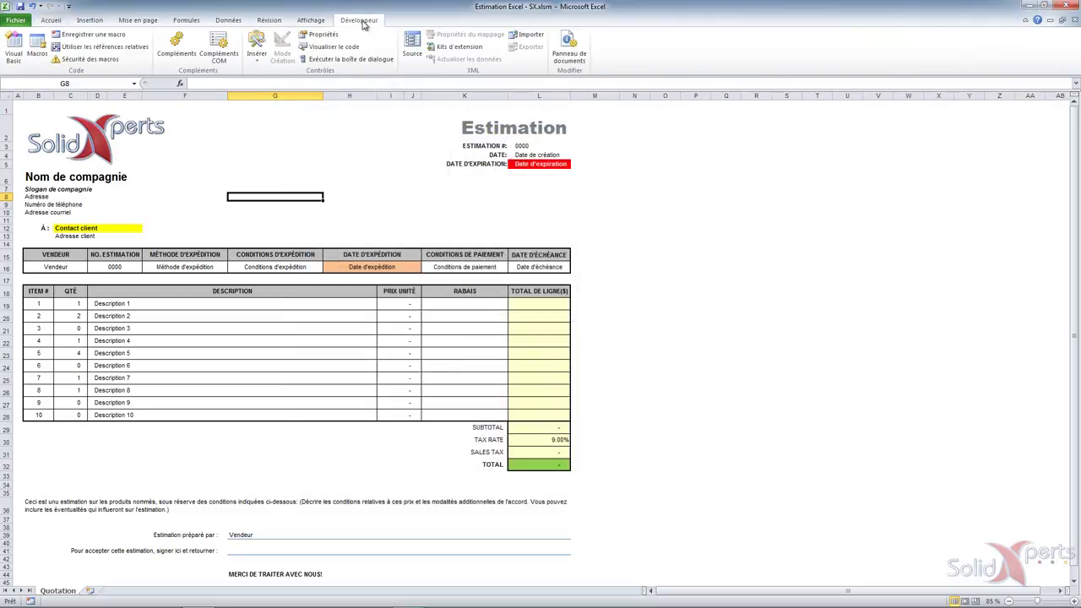
{"action": "left_click", "coordinate": [13, 51]}
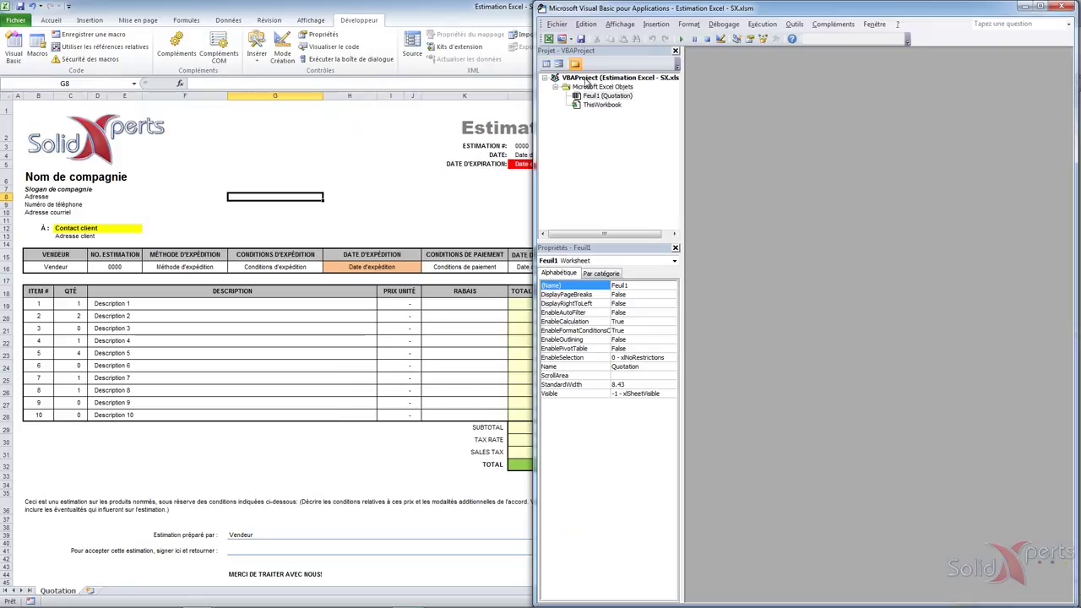
Insert a new module into VBAProject and rename it DriveWorks in Properties
{"action": "right_click", "coordinate": [586, 80]}
{"action": "mouse_move", "coordinate": [644, 127]}
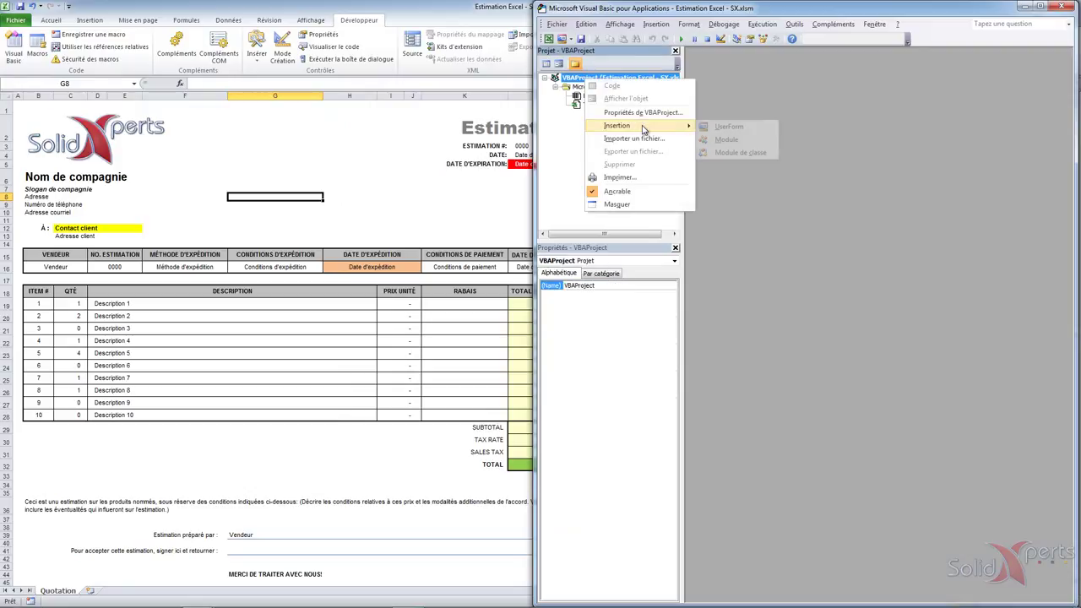
{"action": "left_click", "coordinate": [728, 140]}
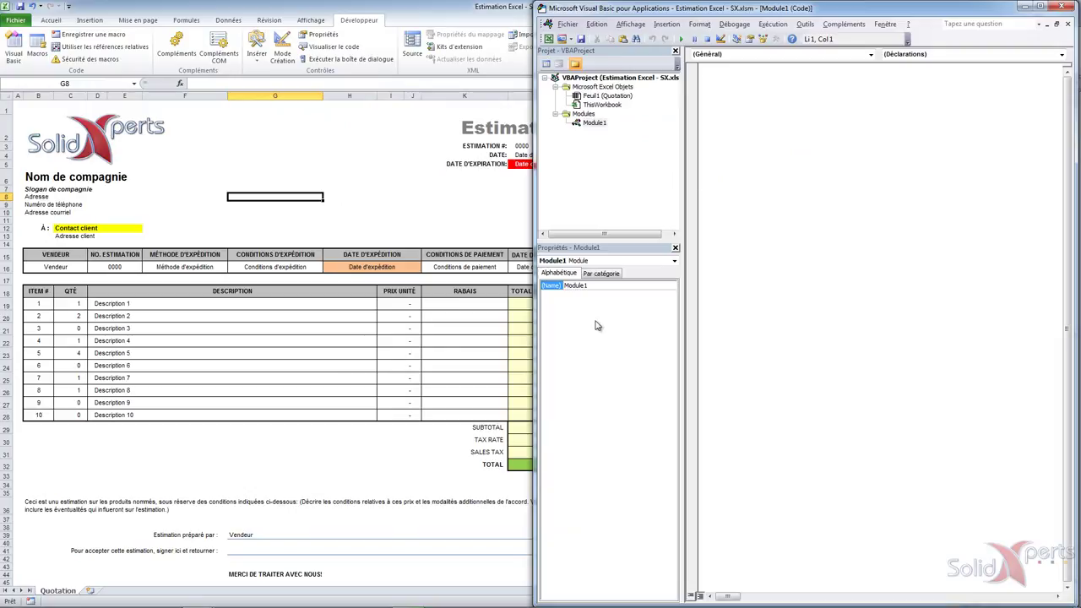
{"action": "left_click", "coordinate": [574, 286]}
{"action": "type", "text": "DriveWorks"}
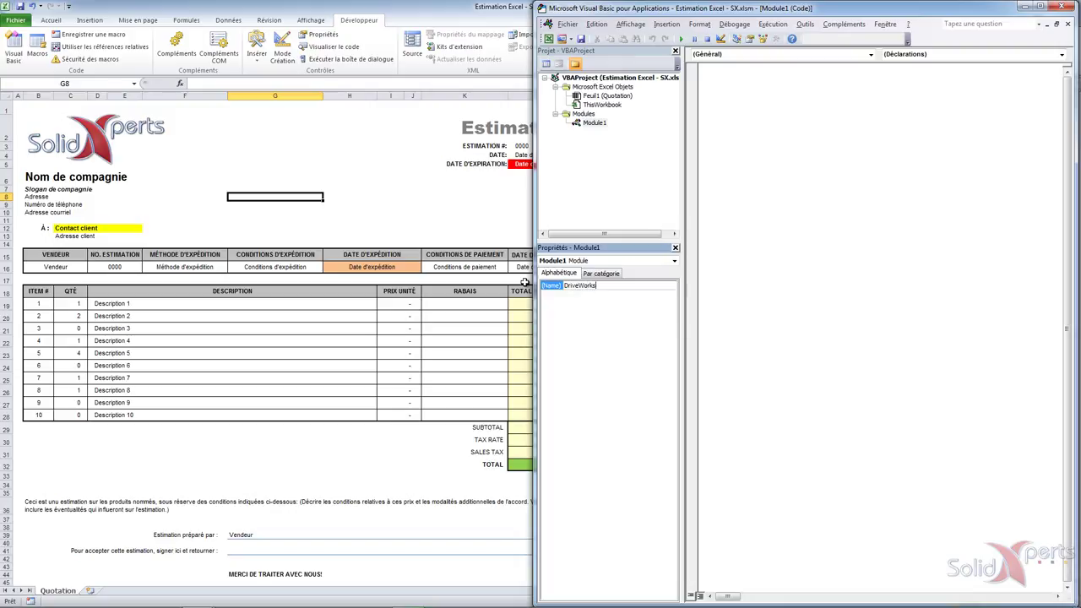
{"action": "left_click", "coordinate": [739, 164]}
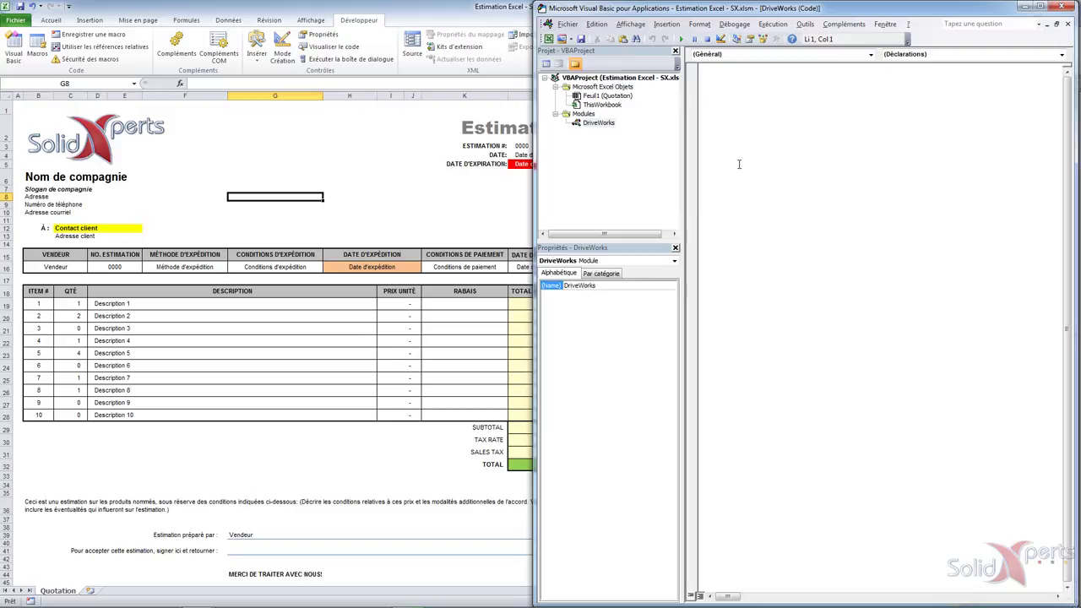
{"action": "type", "text": "Public Sub CreateReports()      Dim I           As Integer     Dim thissheet   As Worksheet     Dim StartRow    As Integer     Dim LastRow     As Integer     Dim StartColumn As String     Dim LastColumn  As String     Dim ScanColumn  As String     Dim CheckValue  As String      Set thissheet = ActiveWorkbook.Sheets(\"Quotation\")      StartRow = 19     LastRow = 28     StartColumn = \"B\"     LastColumn = \"L\"     ScanColumn = \"C\"     CheckValue = \"0\"      For I = LastRow To StartRow Step -1         If thissheet.Range(ScanColumn & I).Value = CheckValue Then             Range(I & \":\" & I).Delete Shift:=xlUp             LastRow = LastRow - 1         End If     Next I      Range((StartColumn & LastRow) & \":\" & (LastColumn & LastRow)).Select     Selection.Borders(xlDiagonalDown).LineStyle = xlNone     Selection.Borders(xlDiagonalUp).LineStyle = xlNone     With Selection.Borders(xlEdgeLeft)         .LineStyle = xlContinuous         .ColorIndex = 0         .TintAndShade = 0         .Weight = xlMedium     End With     With Selection.Borders(xlEdgeTop)         .LineStyle = xlContinuous         .ColorIndex = 0         .TintAndShade = 0         .Weight = xlThin     End With     With Selection.Borders(xlEdgeBottom)         .LineStyle = xlContinuous         .ColorIndex = 0         .TintAndShade = 0         .Weight = xlMedium     End With     With Selection.Borders(xlEdgeRight)         .LineStyle = xlContinuous         .ColorIndex = 0         .TintAndShade = 0         .Weight = xlMedium     End With     Selection.Borders(xlInsideHorizontal).LineStyle = xlNone     Range(\"A1\").Select  End Sub"}
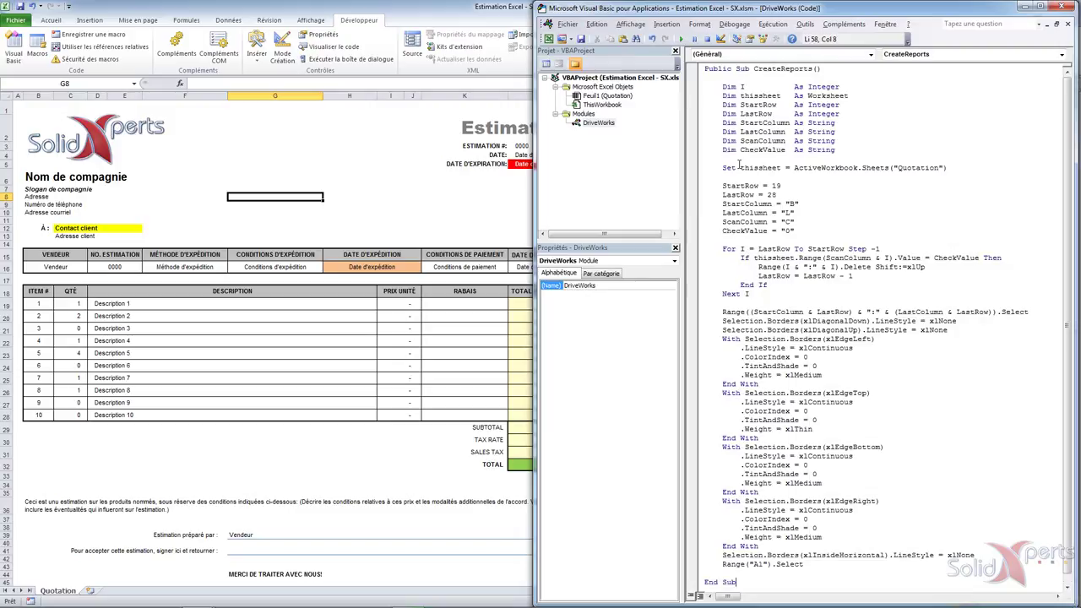
{"action": "left_click", "coordinate": [797, 195]}
{"action": "left_click", "coordinate": [756, 69]}
{"action": "left_click_drag", "start_coordinate": [756, 70], "coordinate": [814, 73]}
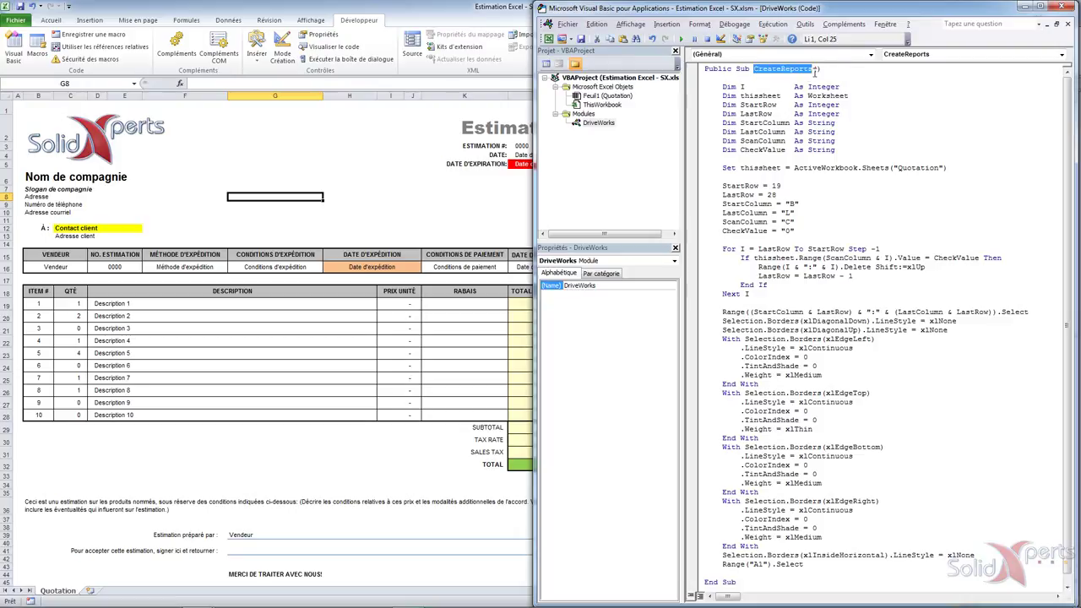
{"action": "left_click", "coordinate": [771, 86]}
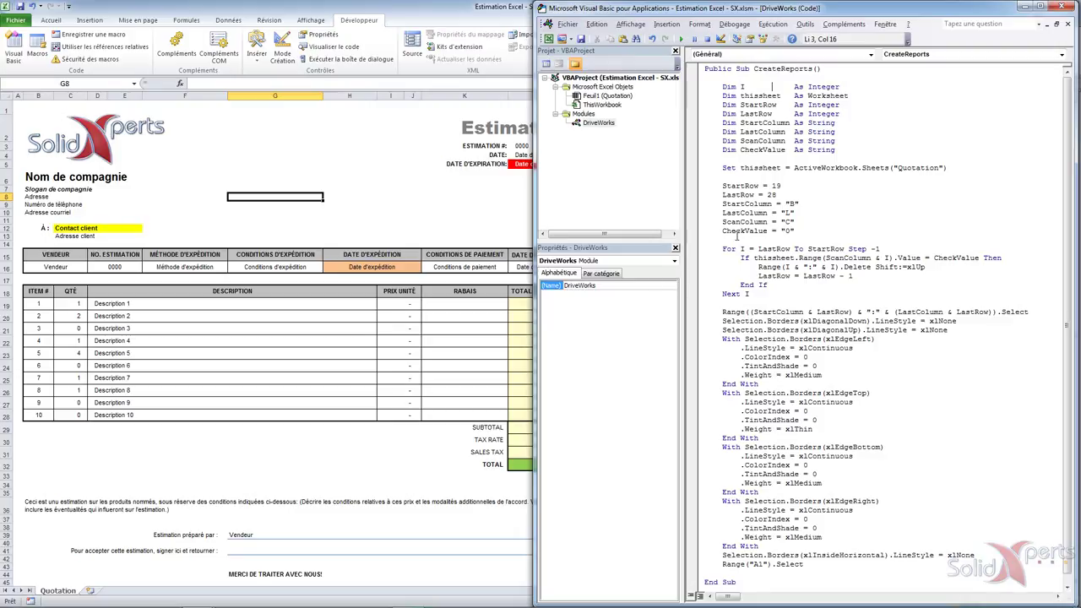
Fix the quotes around "0" on the CheckValue line and review the CreateReports and DriveWorks names
{"action": "left_click_drag", "start_coordinate": [795, 230], "coordinate": [782, 231]}
{"action": "type", "text": "\""}
{"action": "left_click_drag", "start_coordinate": [754, 68], "coordinate": [812, 71]}
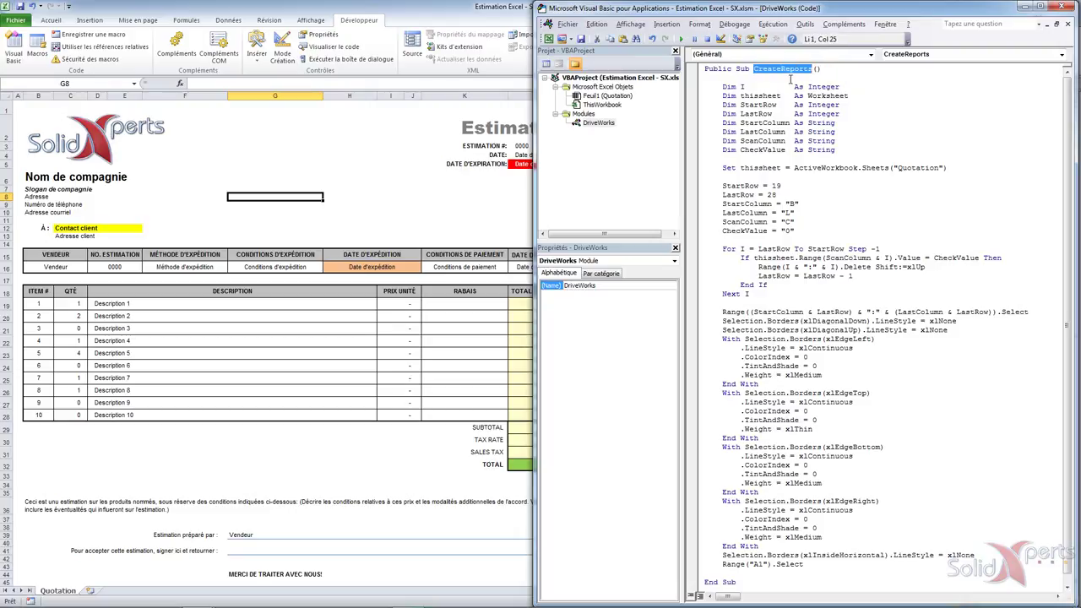
{"action": "left_click", "coordinate": [605, 285]}
{"action": "left_click_drag", "start_coordinate": [605, 285], "coordinate": [564, 287]}
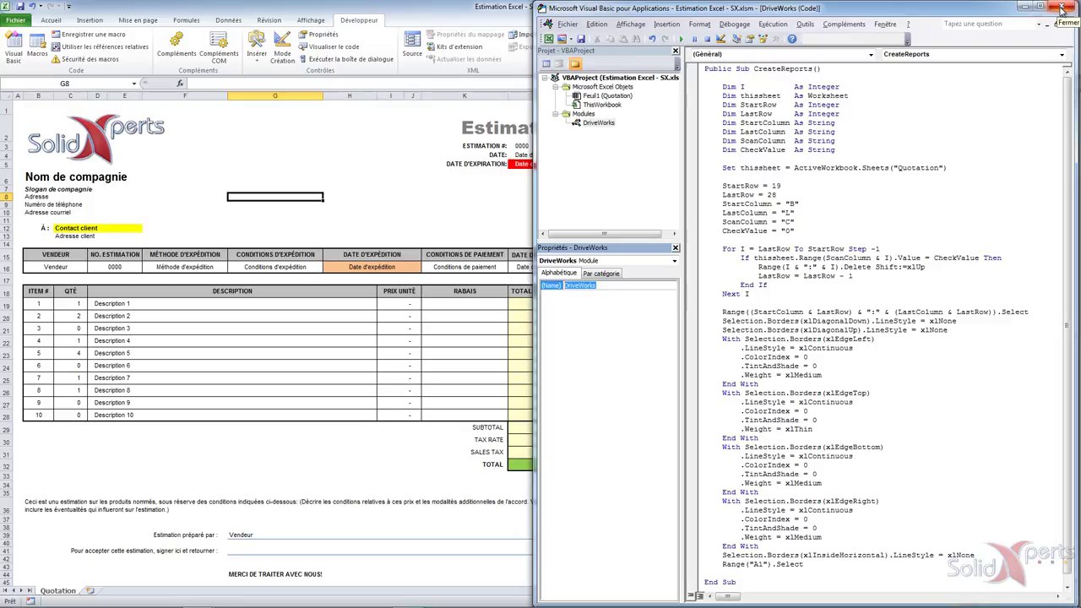
Close the VBA editor and run CreateReports from the Macros list, then view the trimmed table
{"action": "left_click", "coordinate": [1062, 8]}
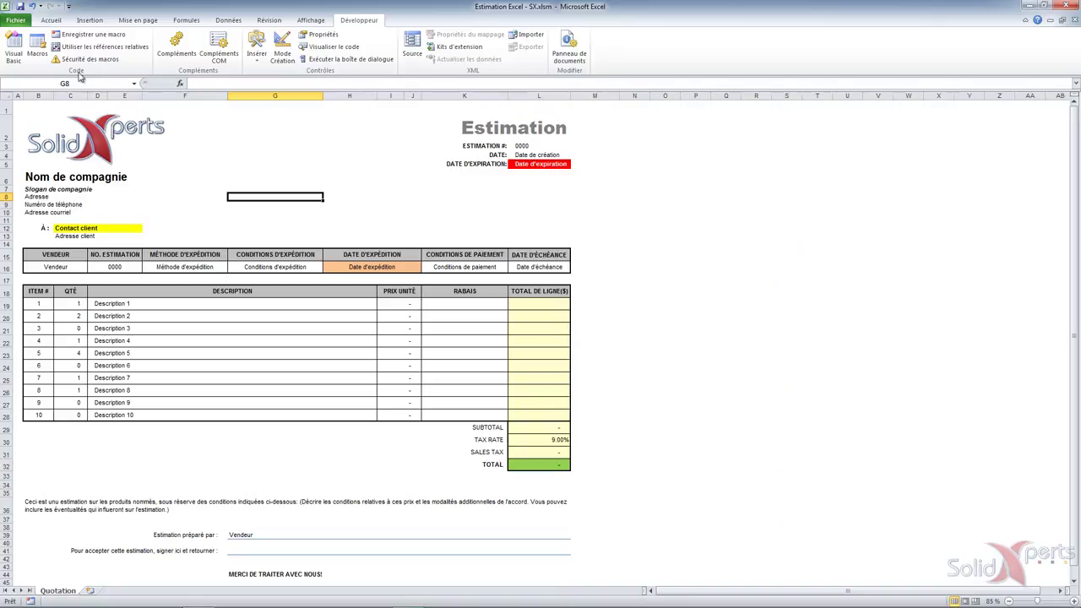
{"action": "left_click", "coordinate": [37, 42]}
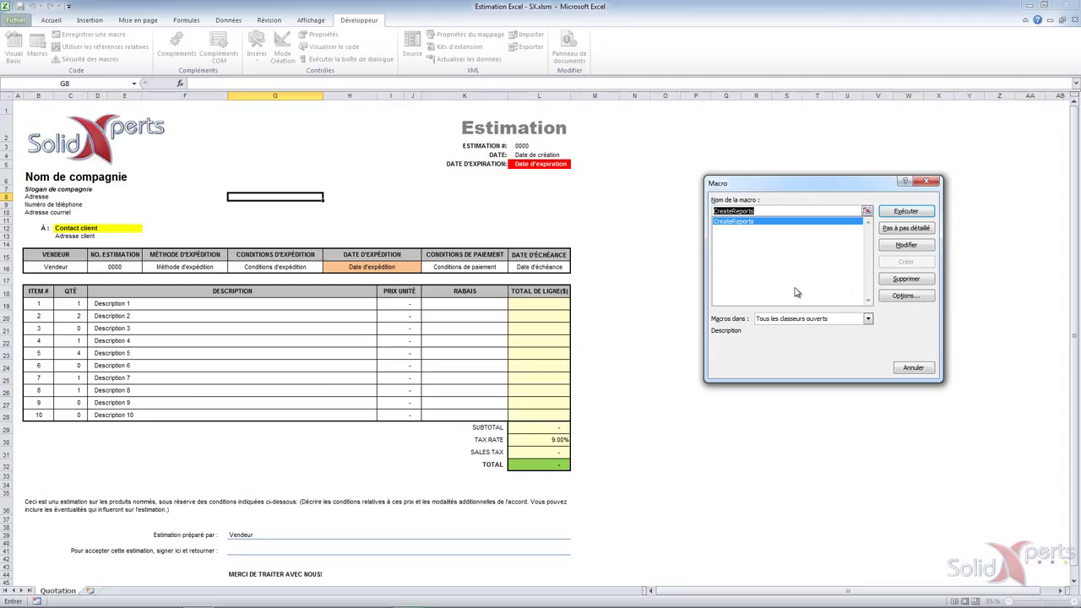
{"action": "left_click", "coordinate": [898, 211]}
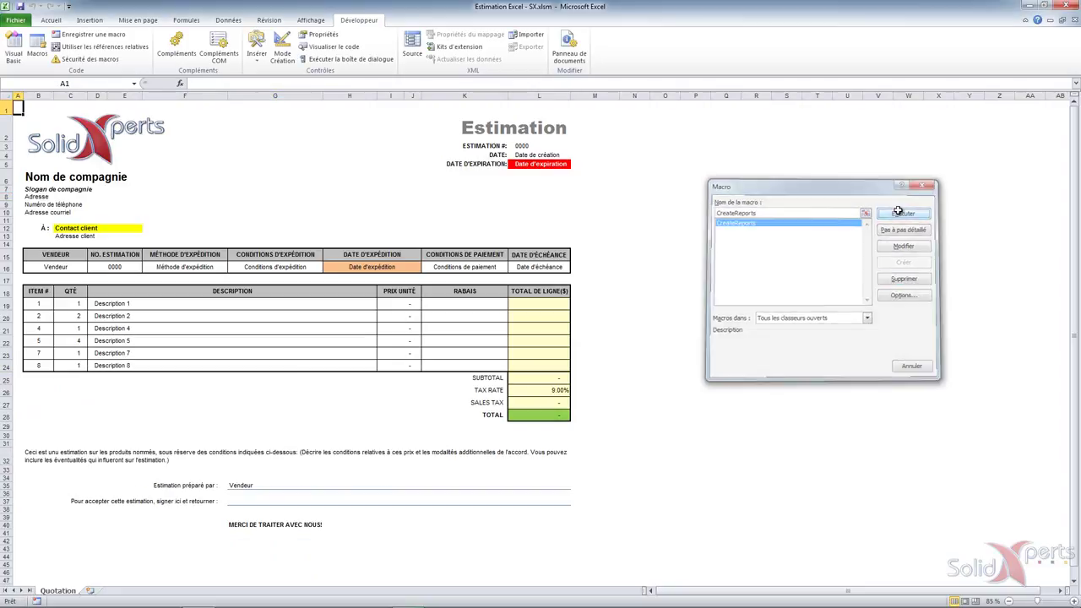
{"action": "left_click", "coordinate": [655, 330]}
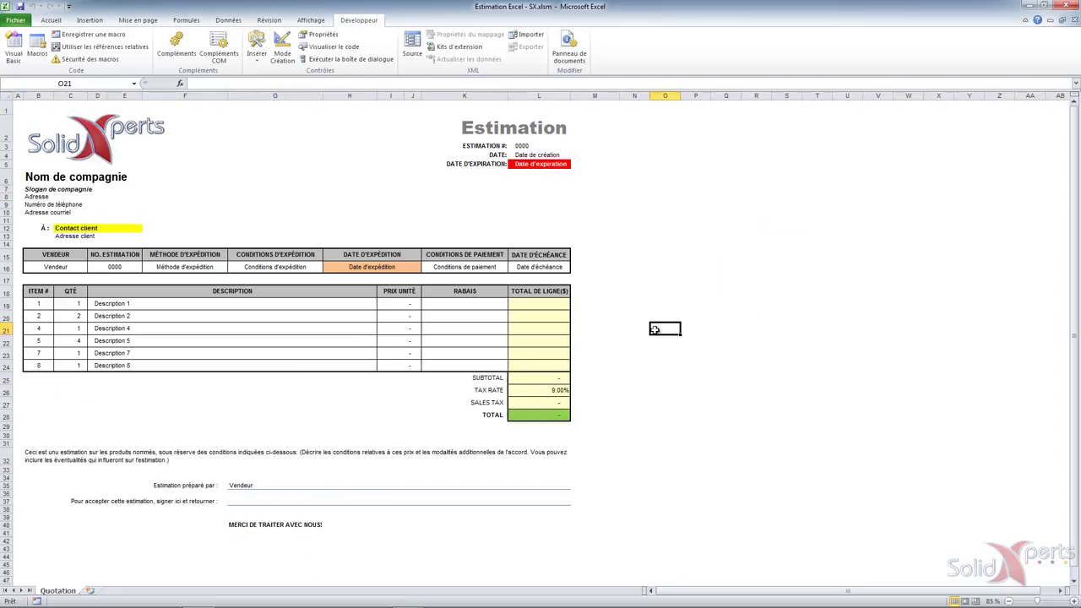